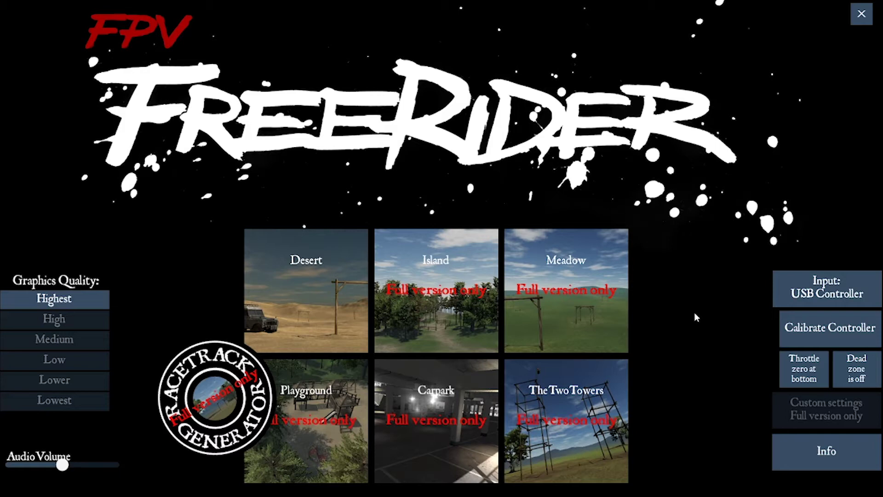
# Step: Launch the Calibrate Controller wizard from FPV FreeRider's main menu
pyautogui.click(810, 329)
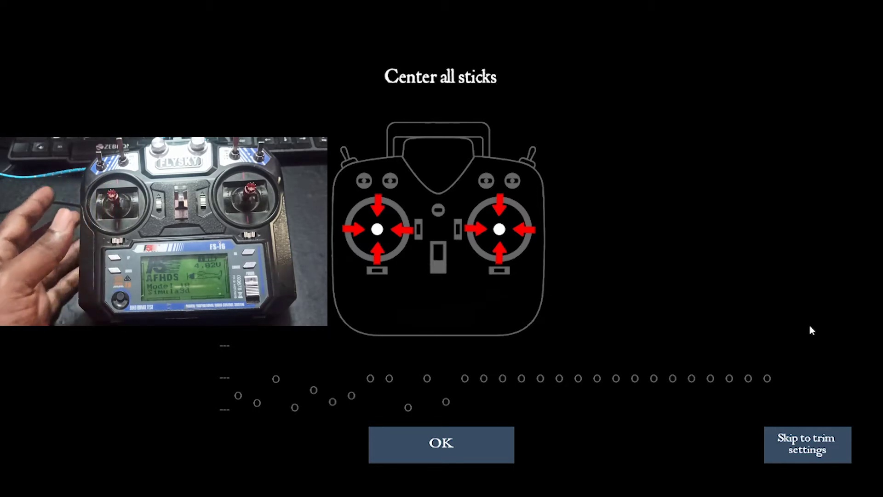
# Step: Record the centred sticks, then yaw-left, throttle-up, roll-left and pitch-forward positions
pyautogui.click(492, 449)
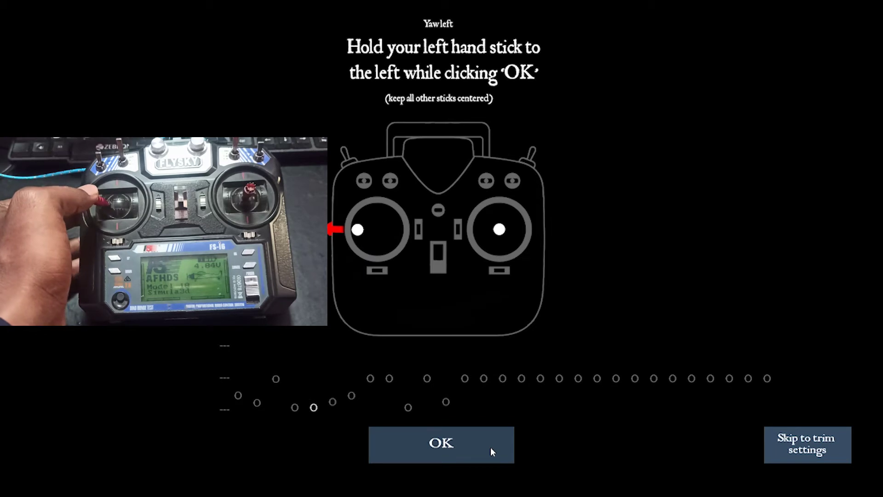
pyautogui.click(490, 448)
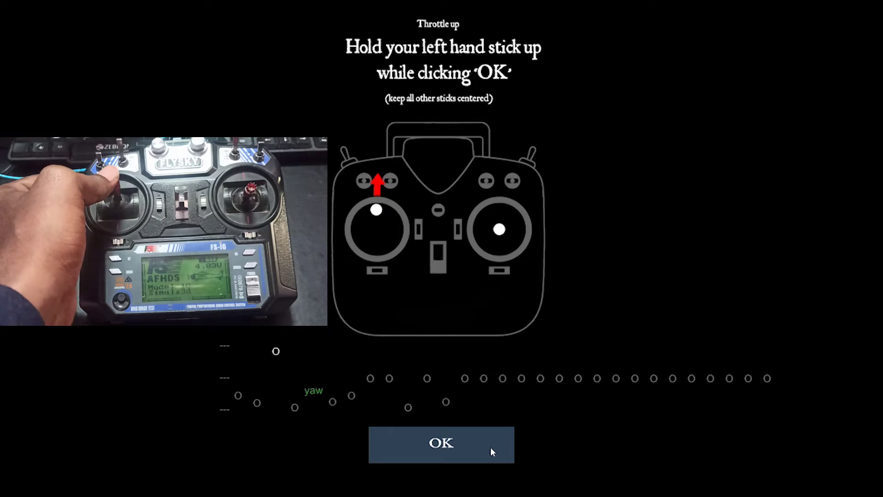
pyautogui.click(491, 447)
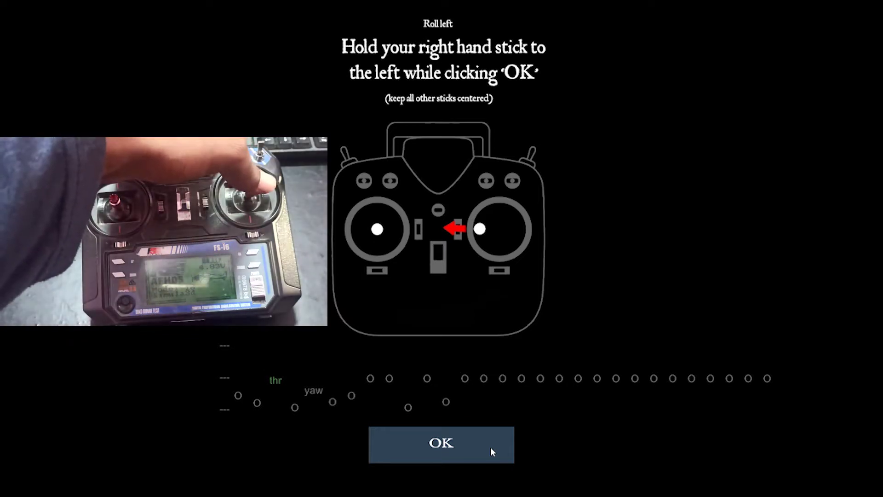
pyautogui.click(491, 447)
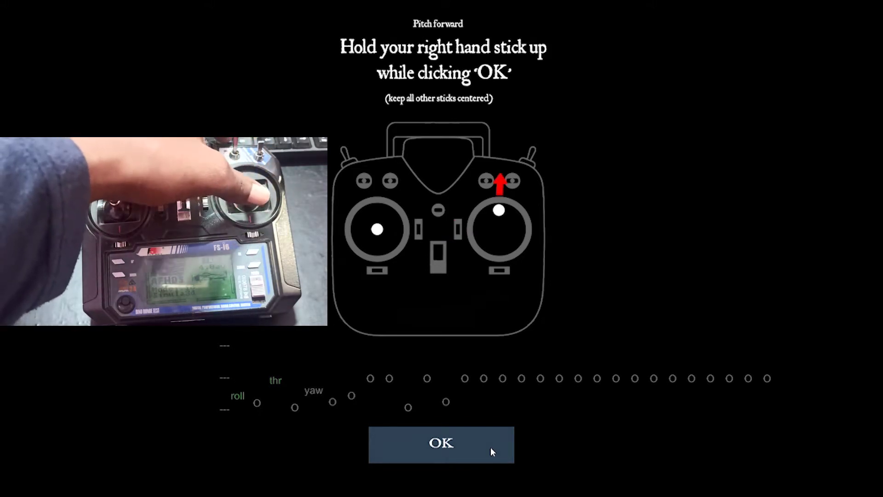
pyautogui.click(491, 447)
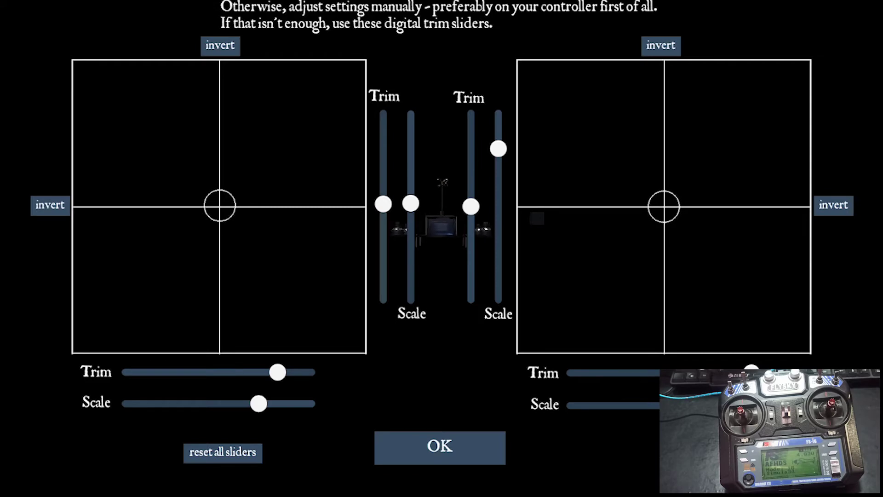
# Step: Accept the trim settings and load the Desert level
pyautogui.click(485, 460)
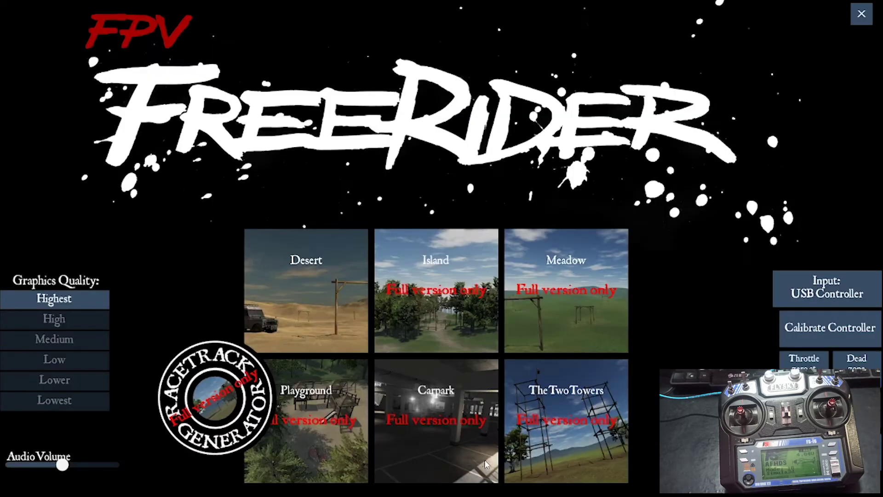
pyautogui.click(346, 319)
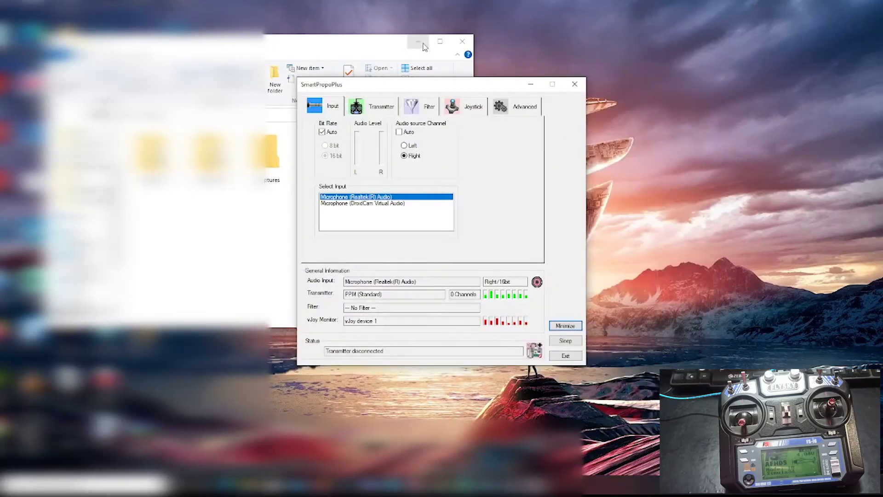
# Step: Minimize the File Explorer window to reveal SmartPropoPlus
pyautogui.click(424, 42)
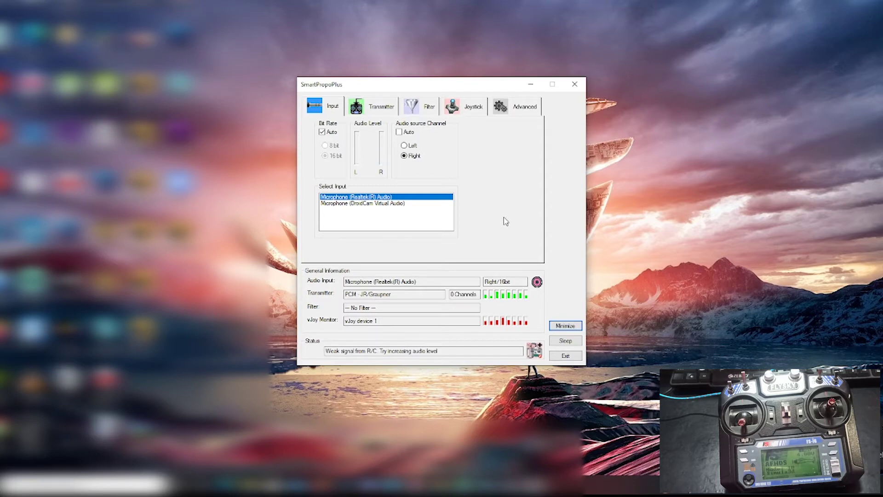
# Step: Hide the desktop icons using the desktop's View menu
pyautogui.click(807, 111)
pyautogui.rightClick(807, 107)
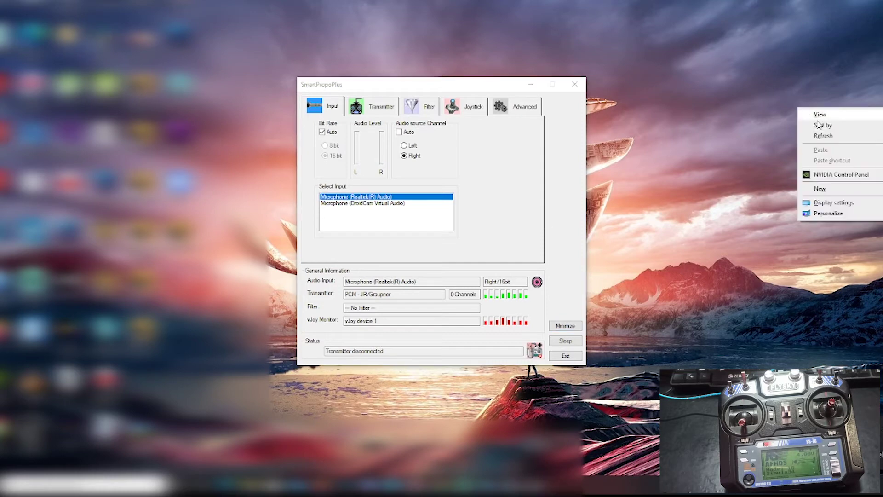
pyautogui.moveTo(825, 118)
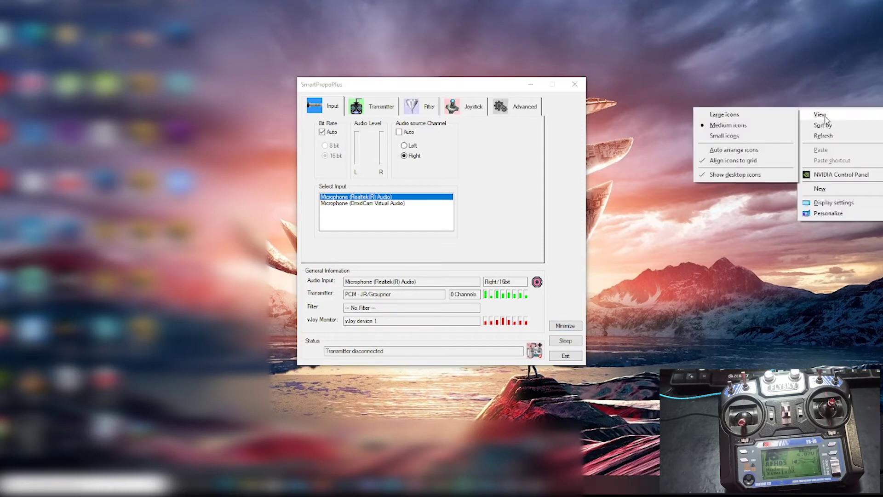
pyautogui.click(750, 178)
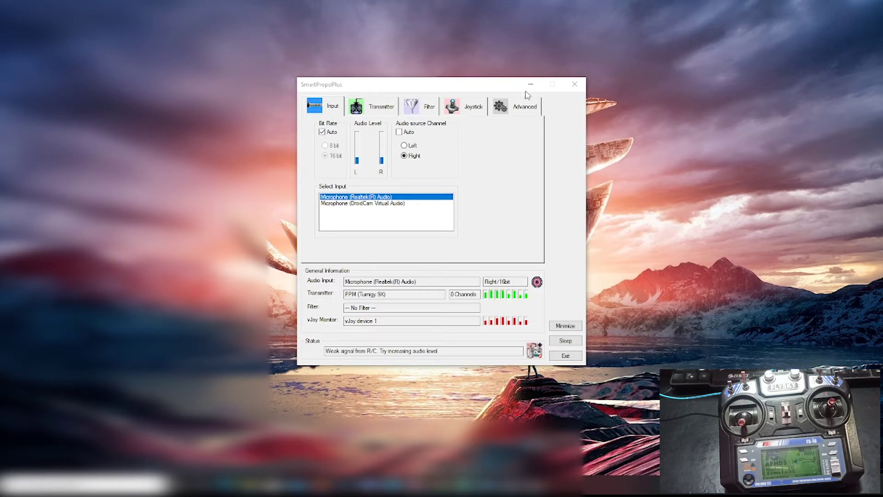
# Step: Quit SmartPropoPlus, search 'stickymartpropo' in Start and bring up the SmartPropoPlus result's options
pyautogui.click(581, 89)
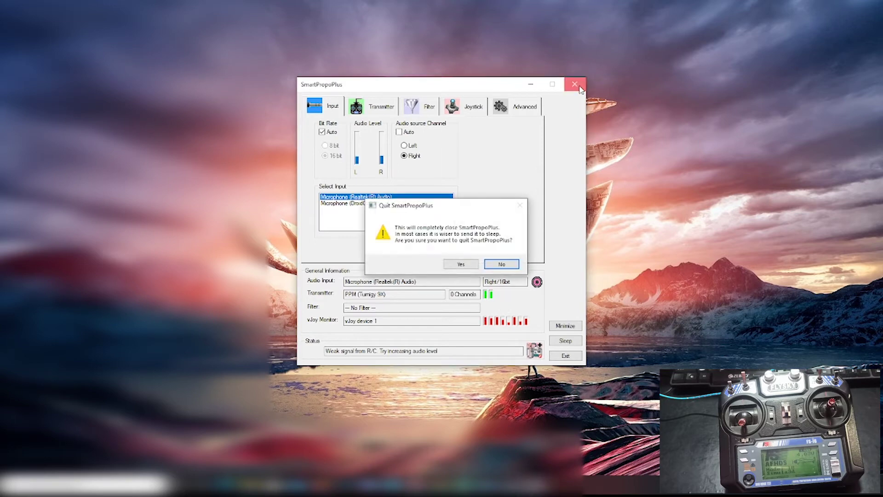
pyautogui.click(465, 264)
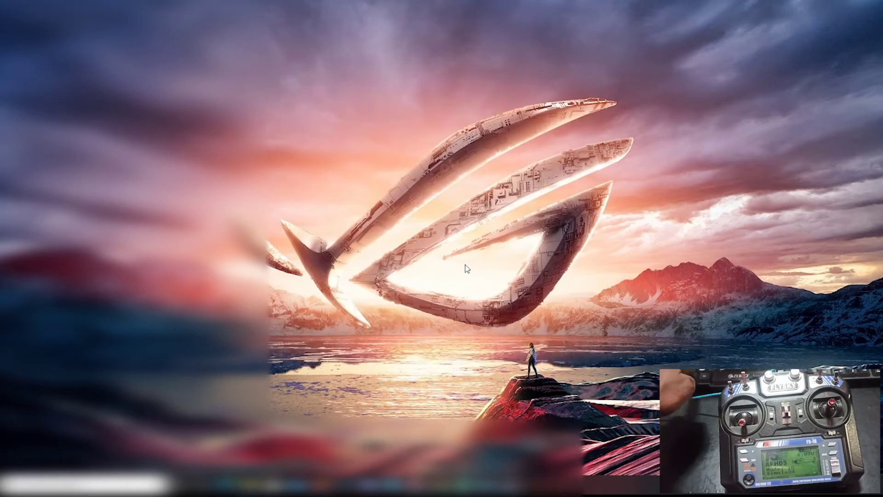
pyautogui.press('super')
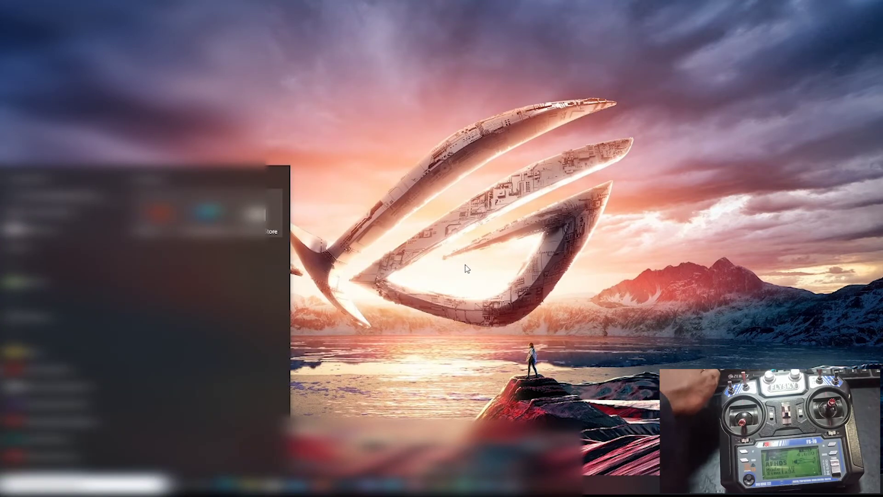
pyautogui.write('stickymartpropo')
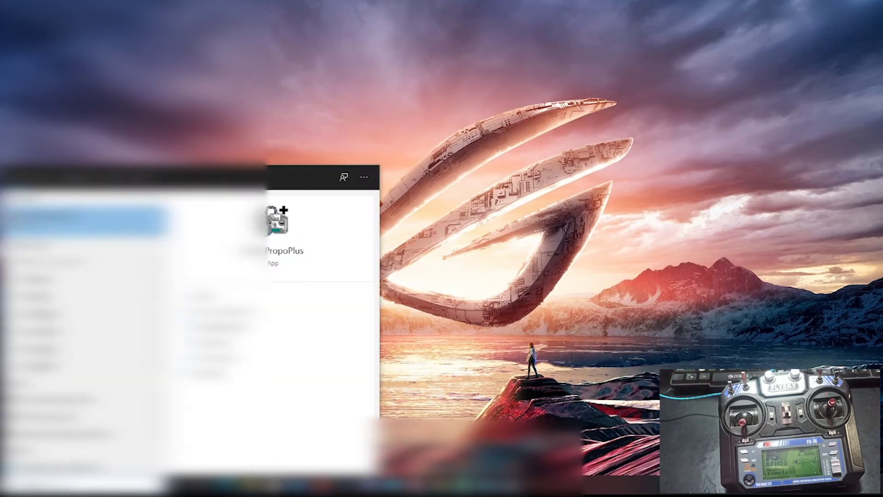
pyautogui.rightClick(99, 226)
# Step: Find SmartPropoPlus 4.1.0.4 in Programs and Features, uninstall it and confirm removal
pyautogui.press('Return')
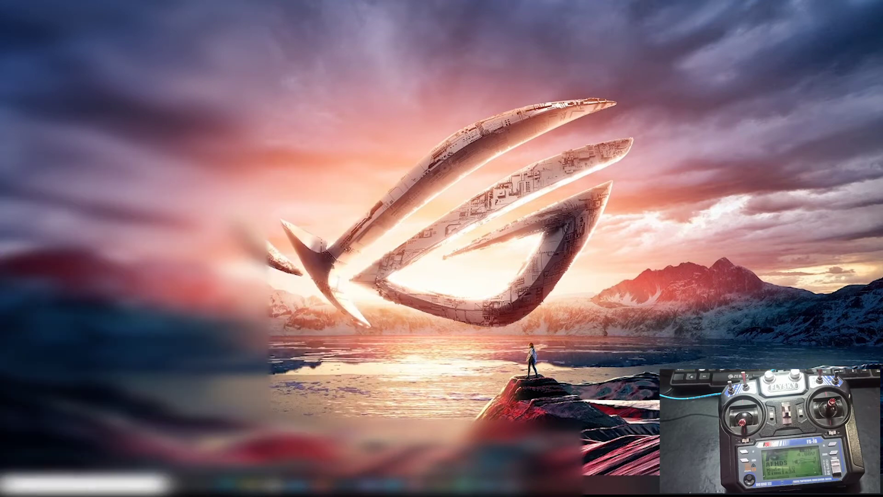
pyautogui.scroll(-10, 295, 241)
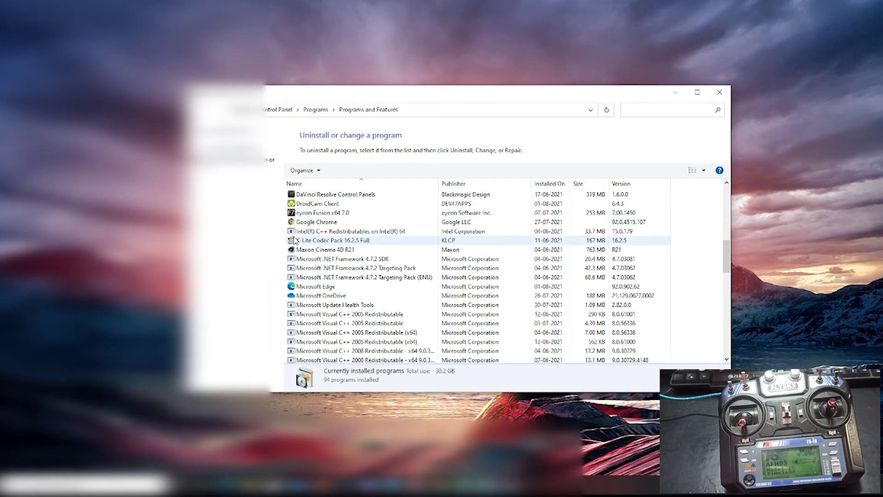
pyautogui.click(308, 231)
pyautogui.press('s')
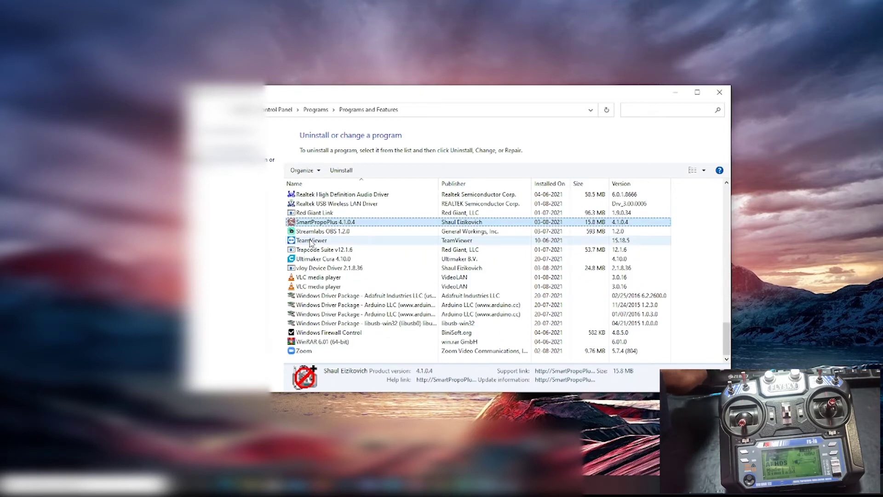
pyautogui.rightClick(316, 223)
pyautogui.click(343, 229)
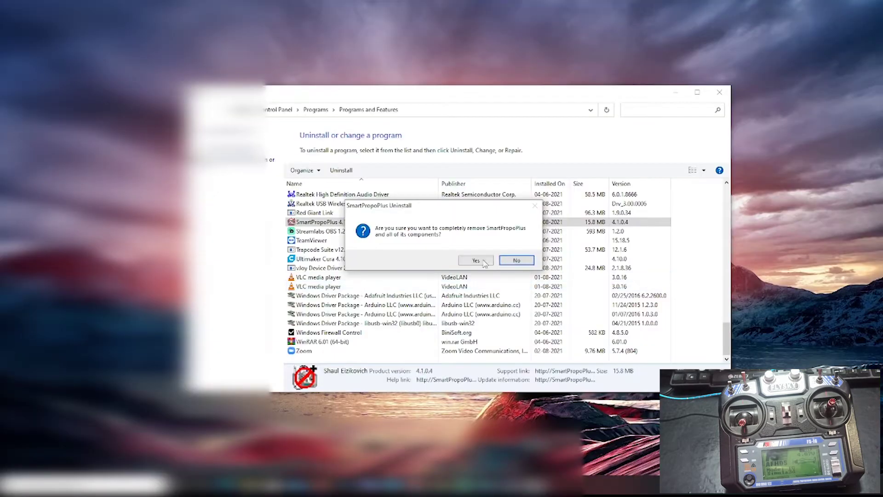
pyautogui.click(480, 261)
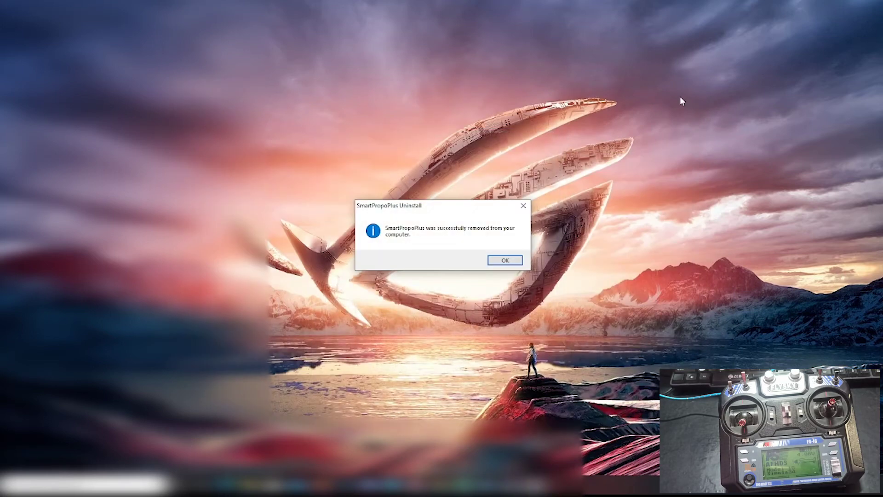
# Step: Dismiss the removal message, exit the flight and start controller calibration
pyautogui.click(520, 263)
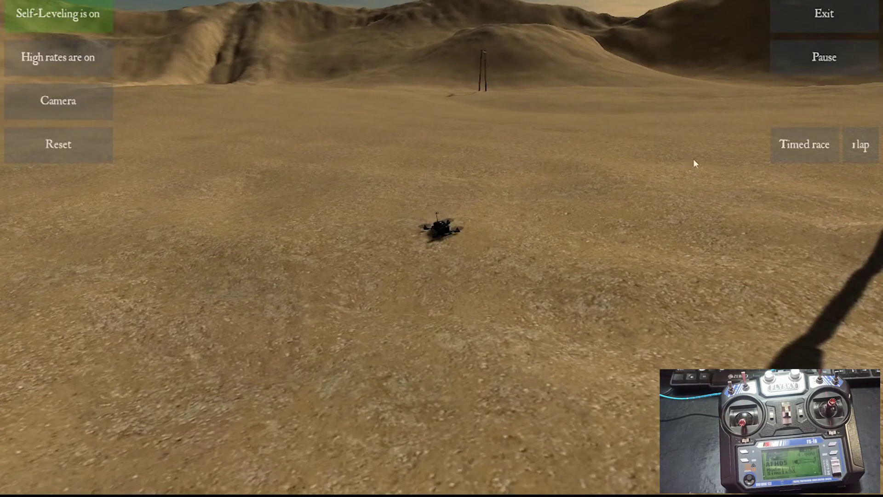
pyautogui.click(815, 19)
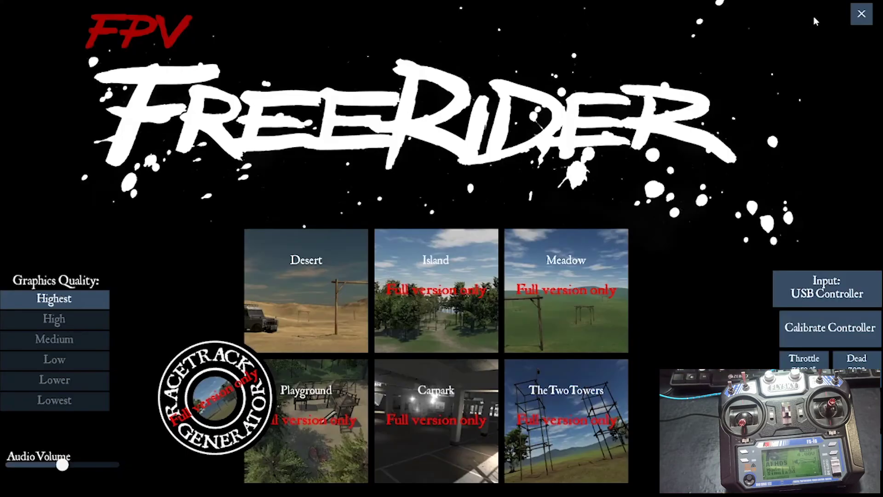
pyautogui.click(823, 339)
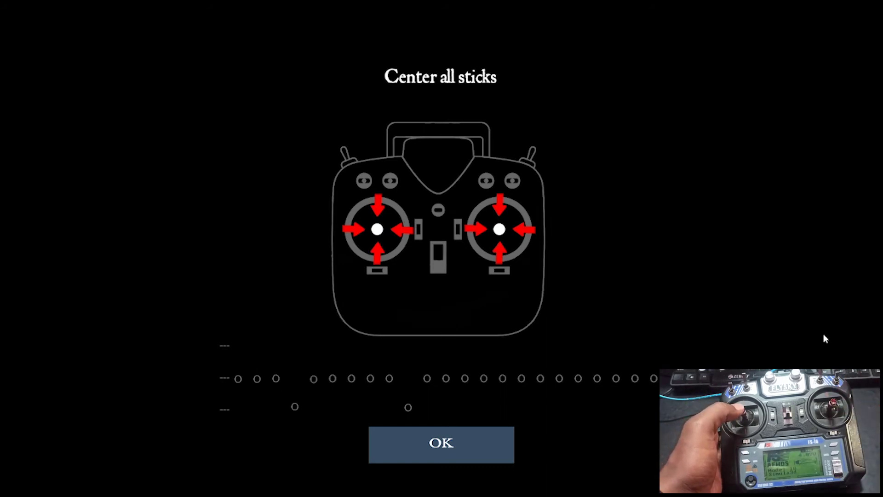
# Step: Record centre, yaw-left, throttle-up, roll-left and pitch-forward positions, then accept the calibration
pyautogui.click(500, 444)
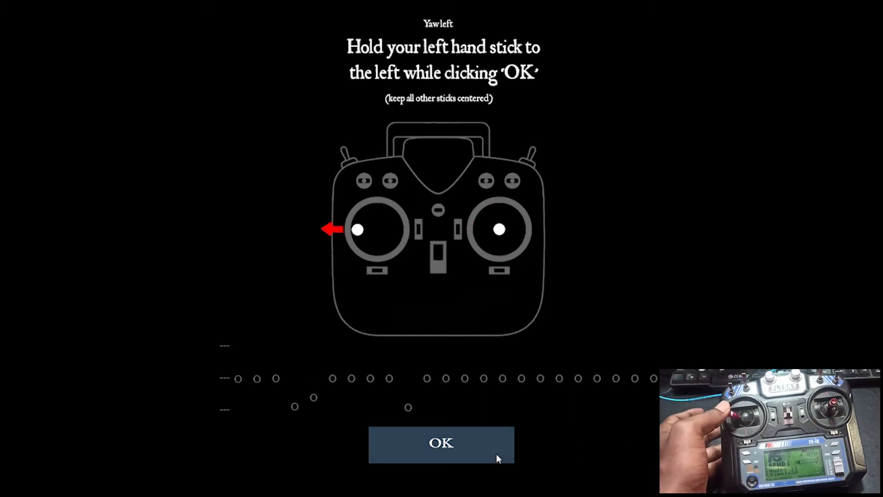
pyautogui.click(497, 456)
pyautogui.click(496, 454)
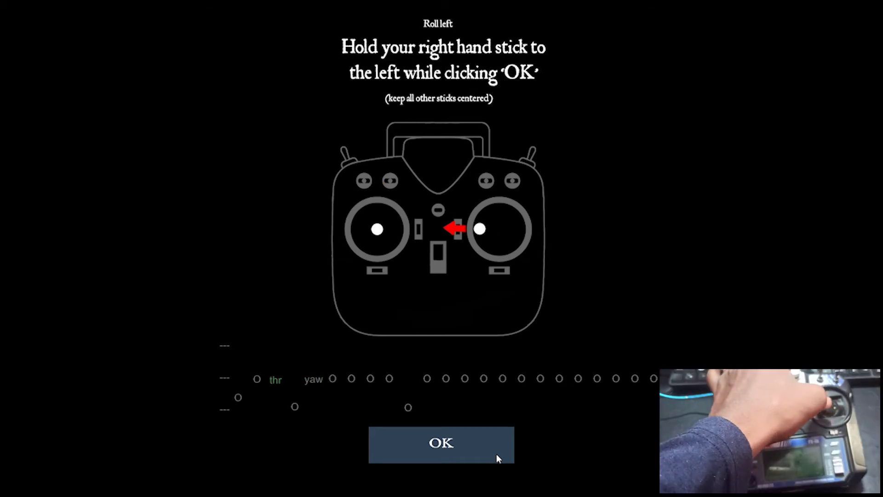
pyautogui.click(496, 454)
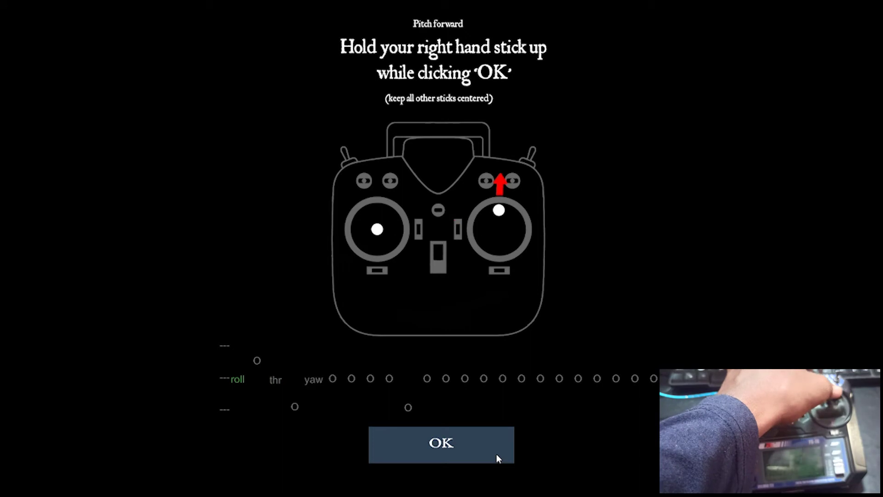
pyautogui.click(496, 454)
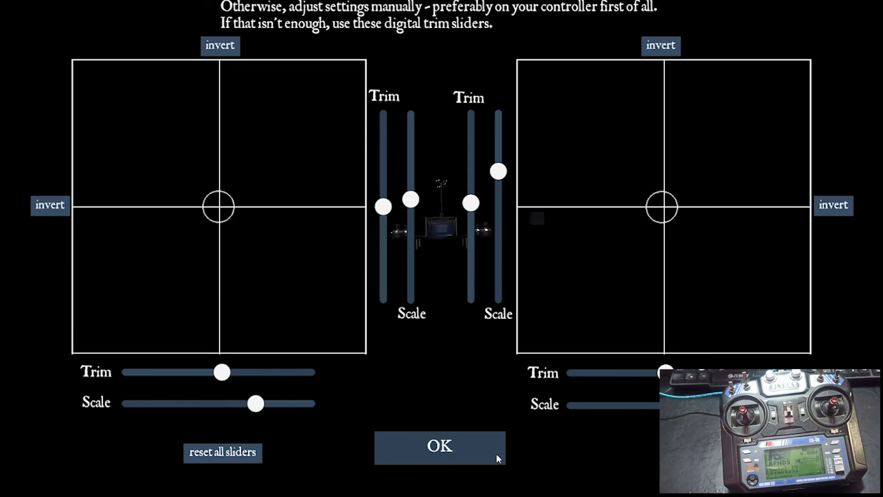
pyautogui.click(496, 454)
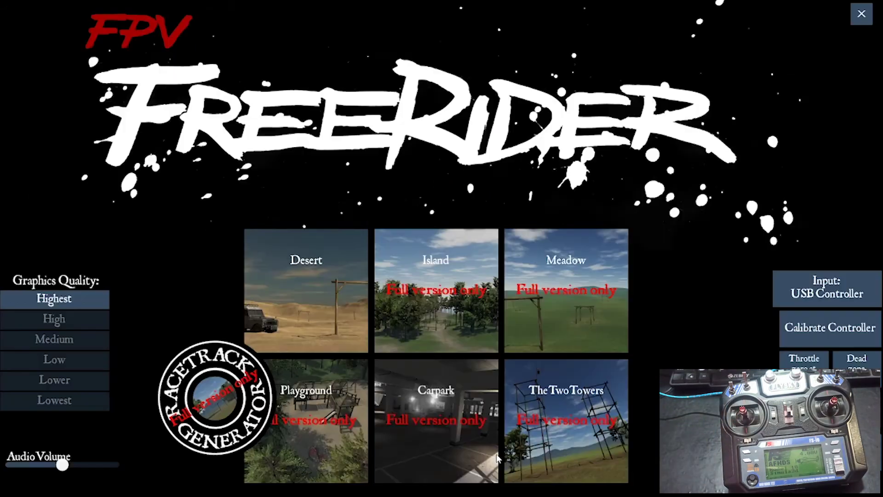
# Step: Load the Desert level from the main menu to fly with the transmitter
pyautogui.click(349, 318)
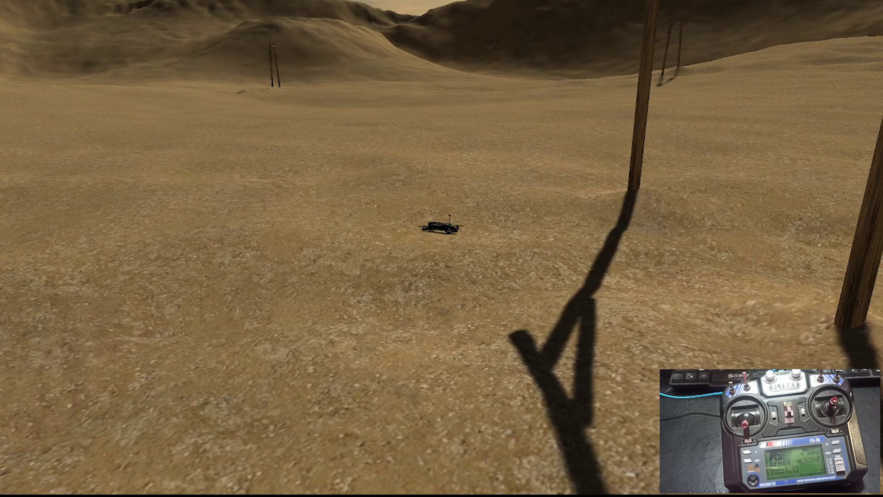
# Step: Exit the Desert flight and begin a new controller calibration
pyautogui.moveTo(544, 221)
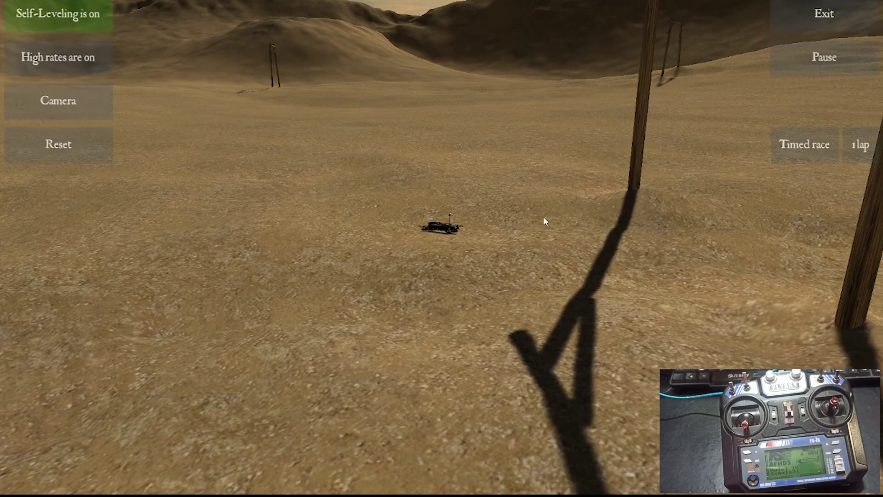
pyautogui.click(822, 22)
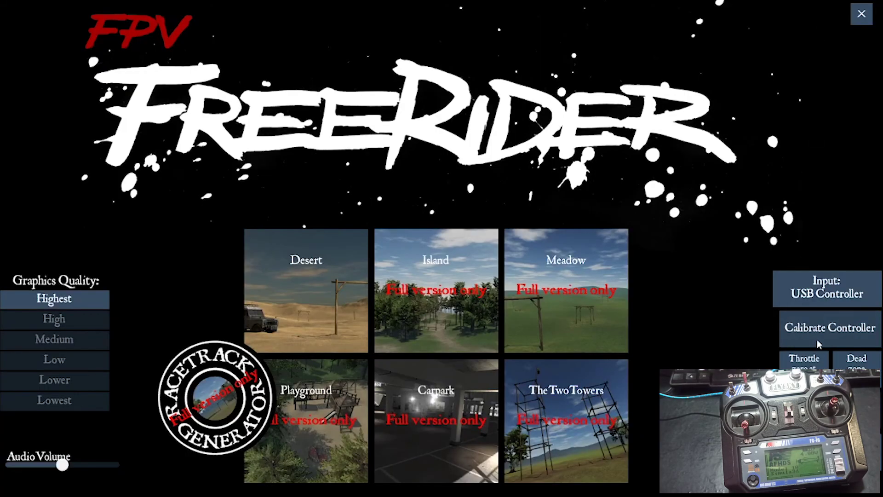
pyautogui.click(833, 336)
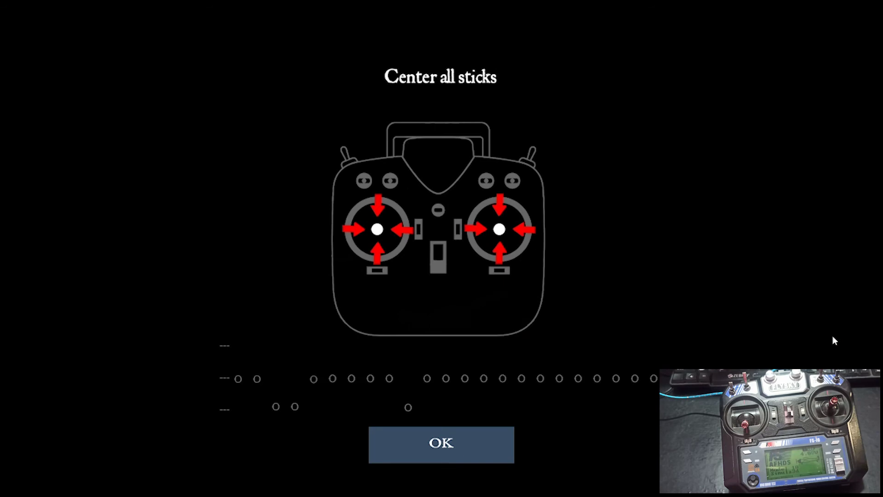